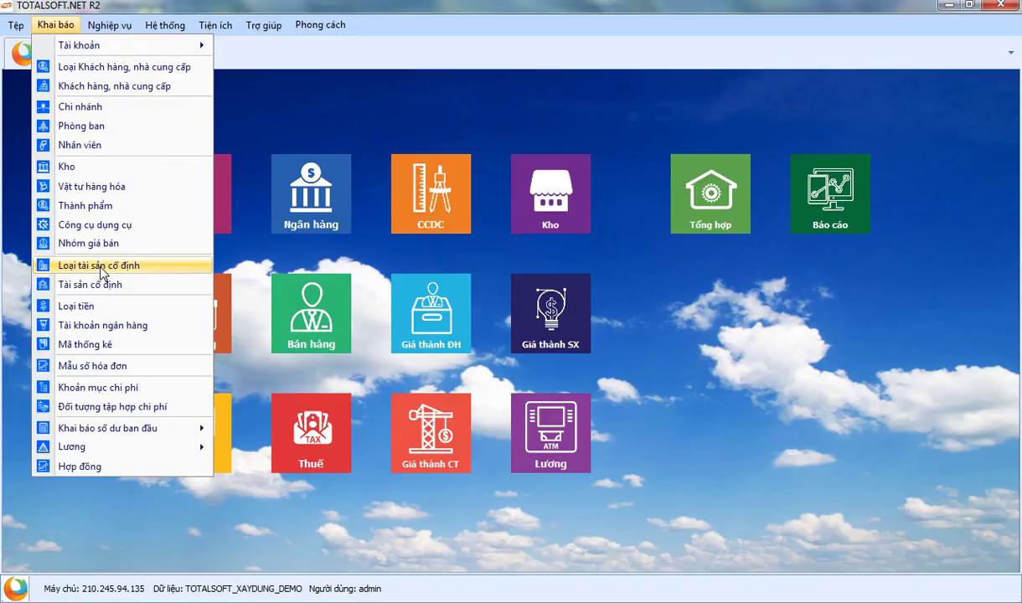
- View the fixed asset type list (Loại tài sản cố định), expand group 20 for intangible assets, and close the list
left_click(100, 268)
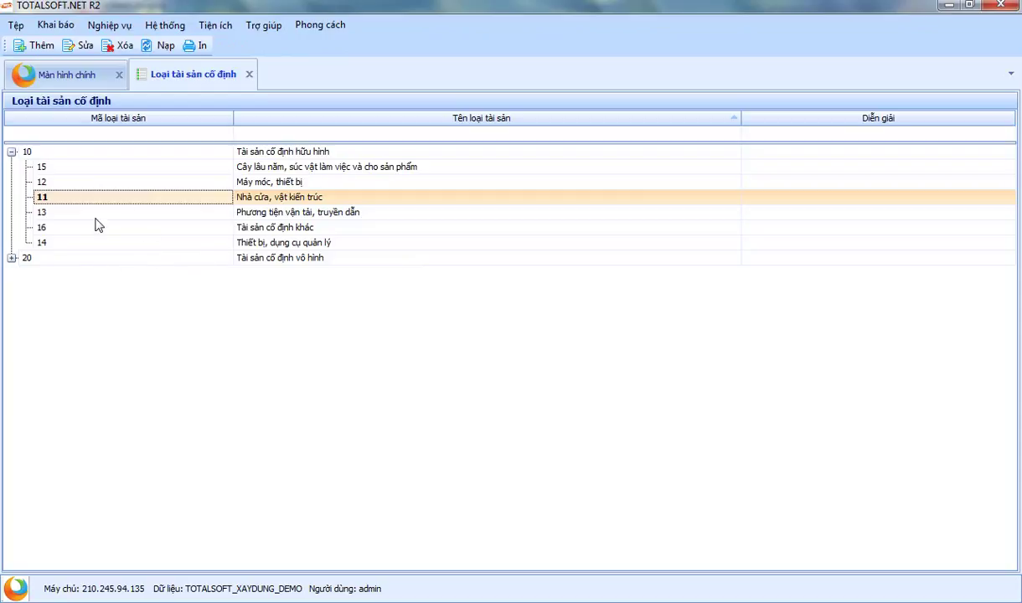
left_click(11, 257)
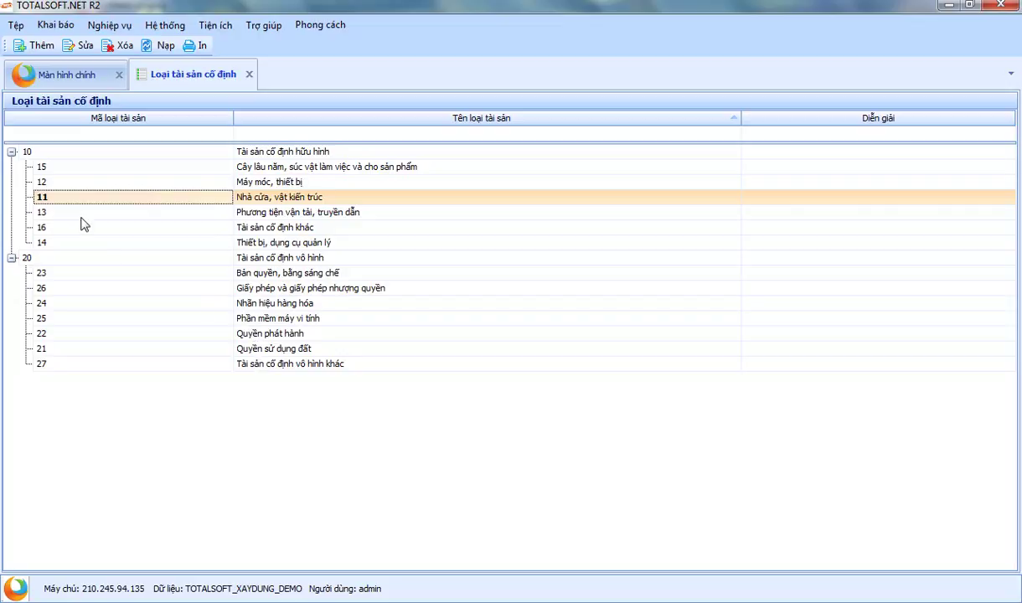
left_click(249, 74)
- Open the fixed asset declaration list (Tài sản cố định) and look through the assets already declared
left_click(59, 27)
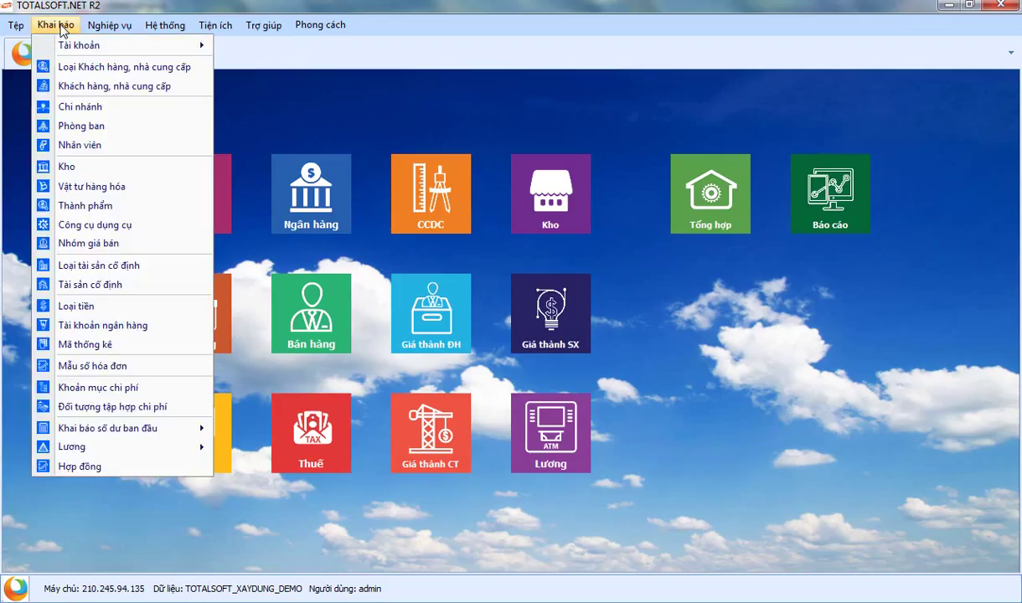
left_click(92, 286)
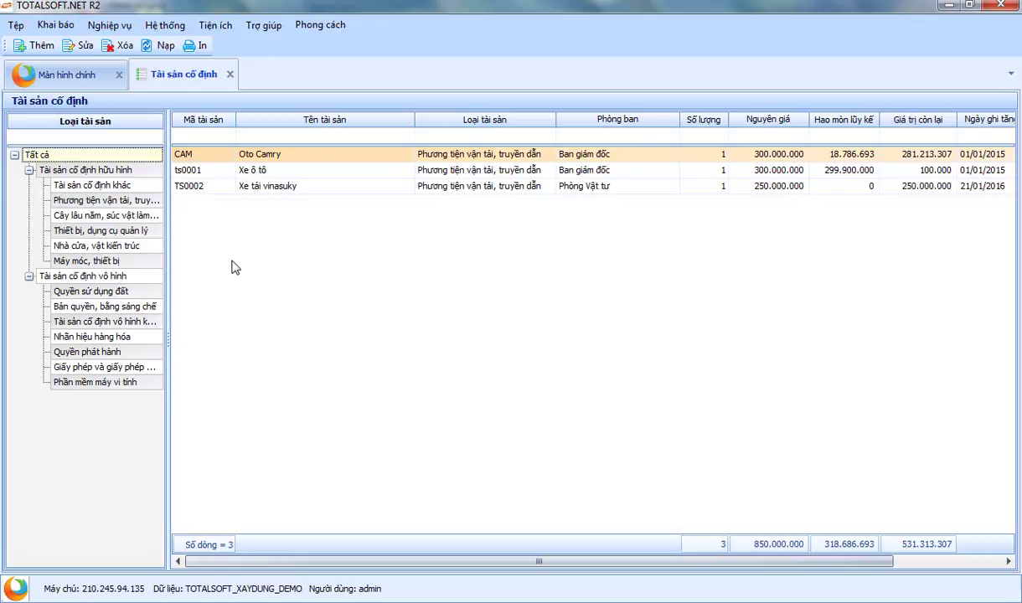
left_click(466, 184)
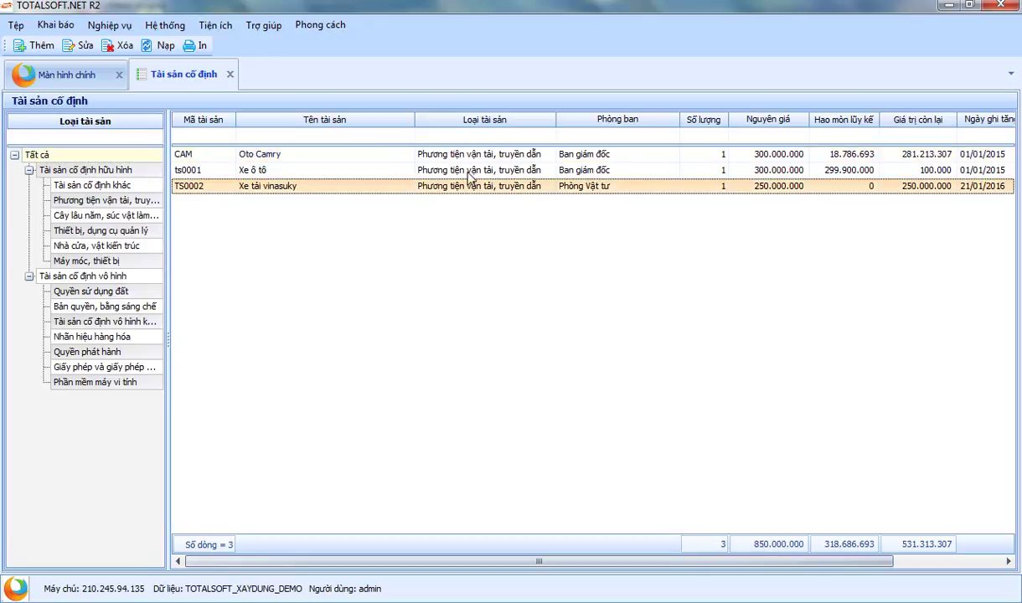
left_click(460, 172)
left_click(450, 153)
left_click(452, 171)
left_click(452, 185)
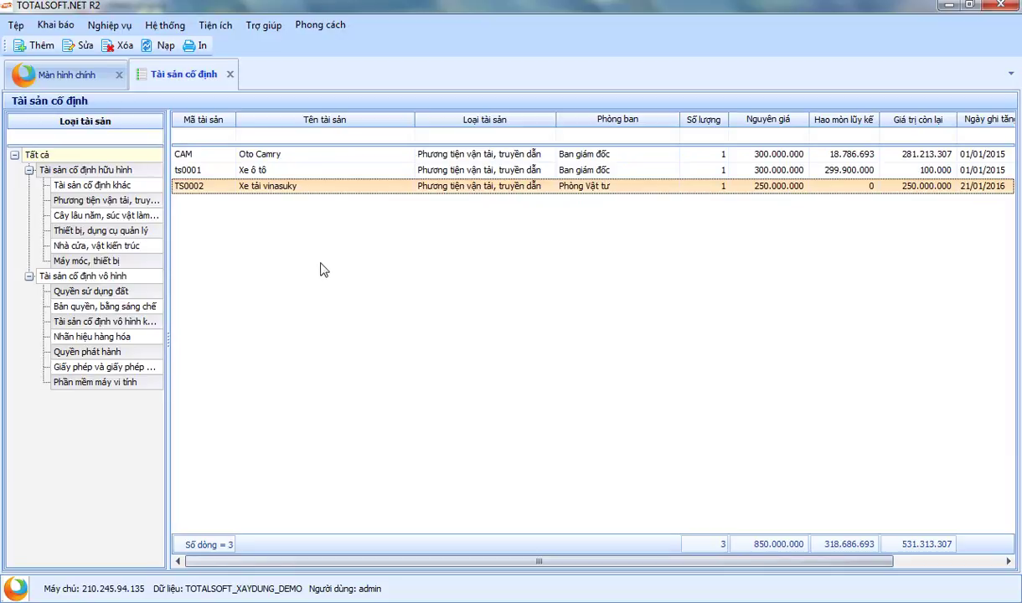
- Start a new fixed asset with code TS0003, name Máy xúc and unit cái
left_click(37, 47)
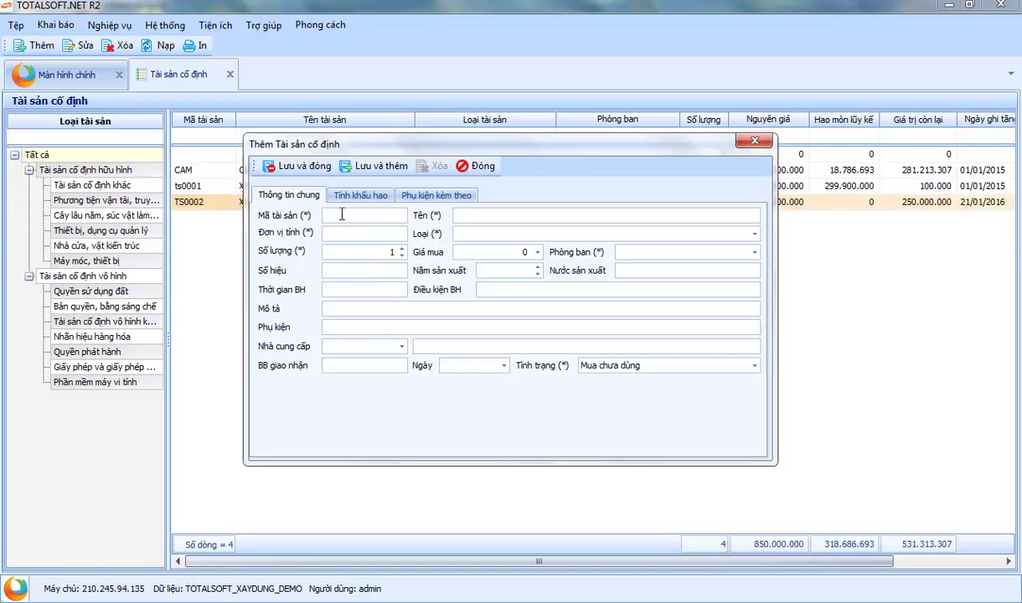
left_click_drag(402, 145, 433, 220)
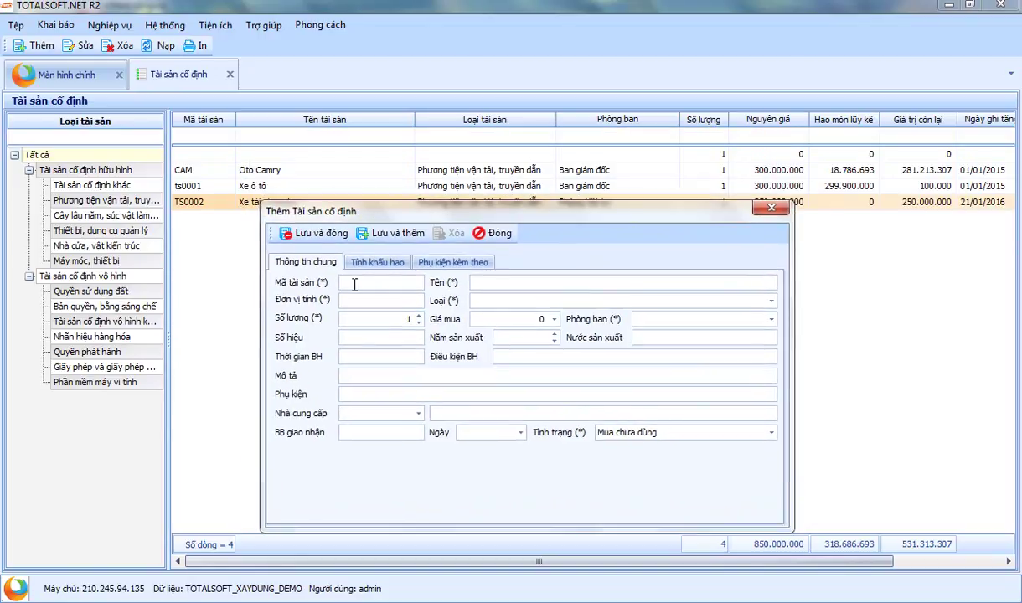
type("TS0003")
key("Tab")
type("Mu")
key("BackSpace")
type("áy xúc")
key("Tab")
type("cái")
key("Tab")
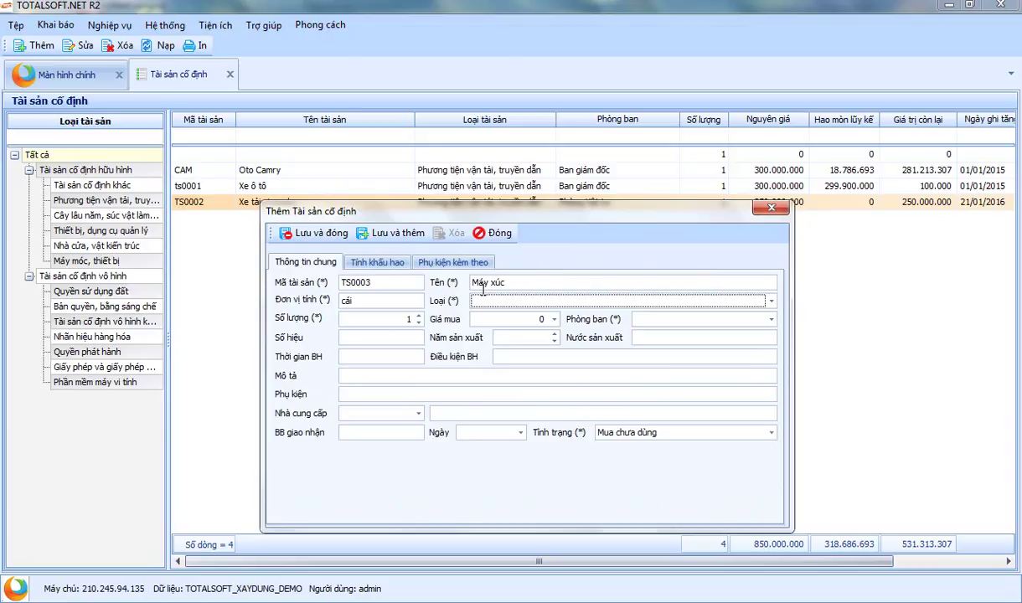
- Set the new asset's type to Máy móc, thiết bị
key("alt+Down")
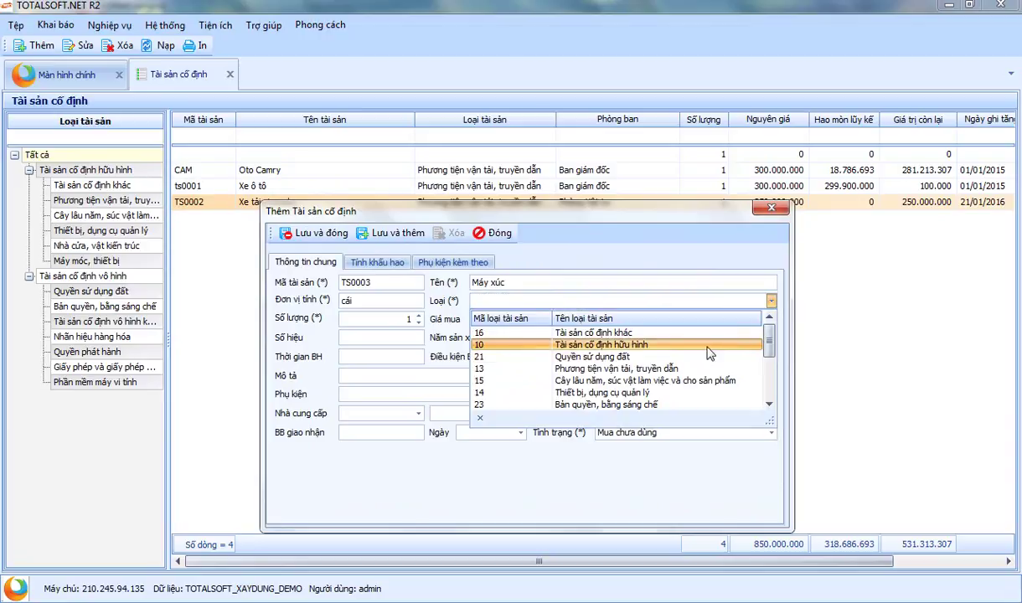
scroll(770, 358, "down", 2)
left_click_drag(769, 362, 769, 347)
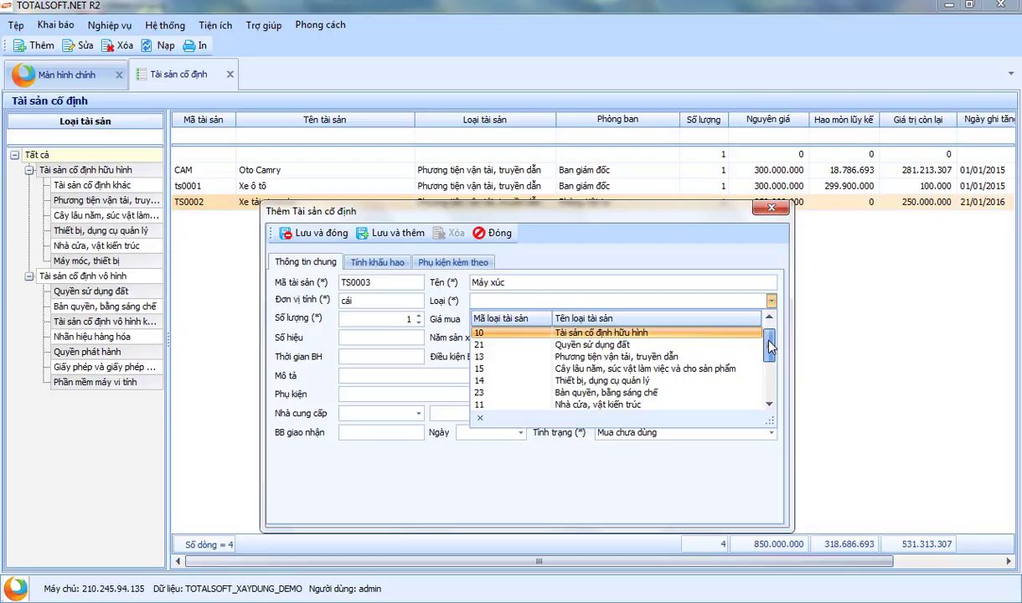
left_click_drag(769, 348, 766, 385)
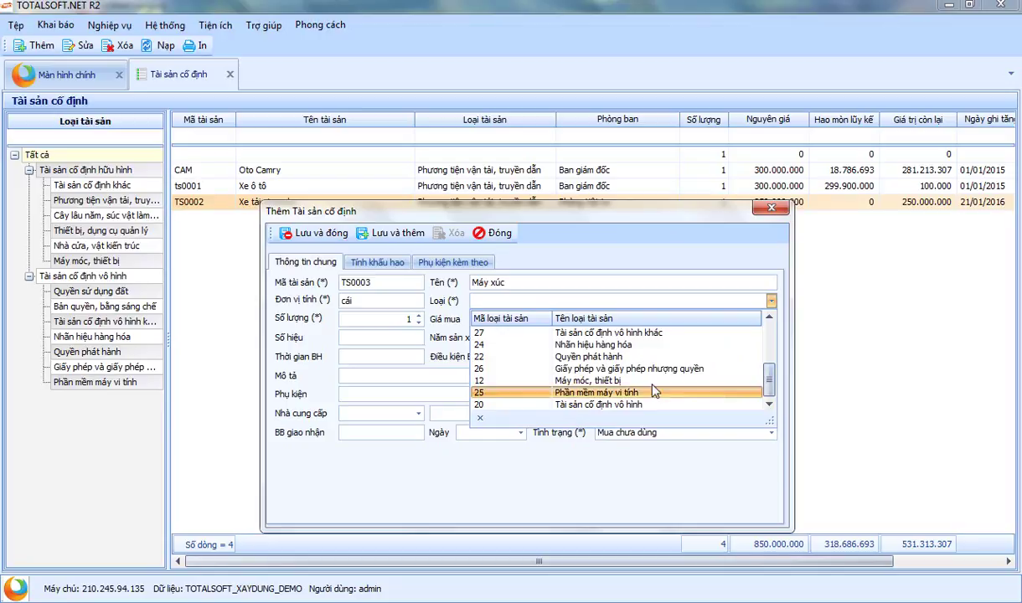
left_click(634, 381)
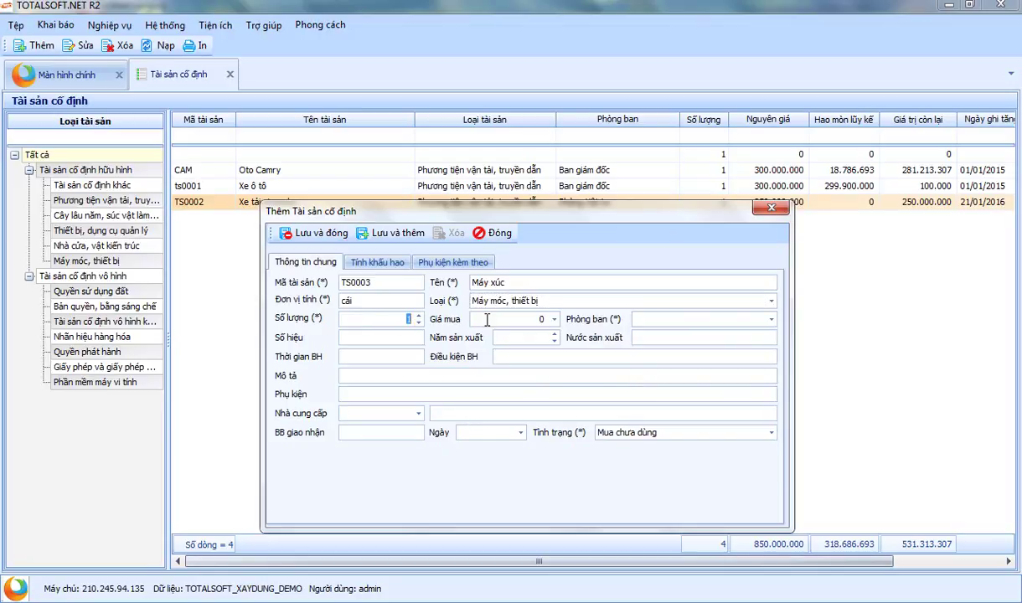
- Enter a purchase price of 500.000.000 and assign the asset to the department Phòng kế toán
left_click(530, 319)
type("500000000")
left_click(699, 319)
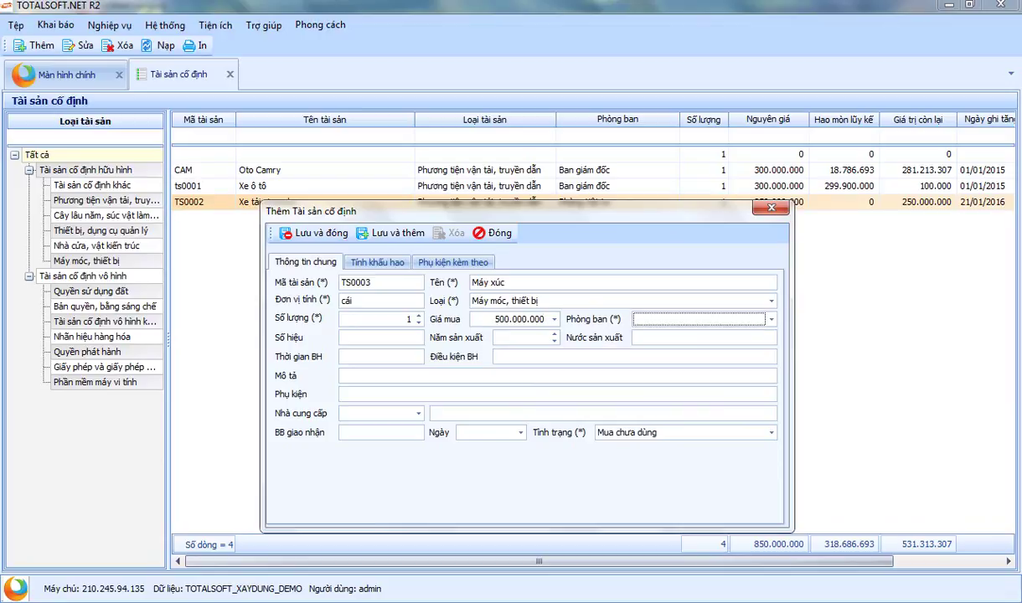
left_click(702, 324)
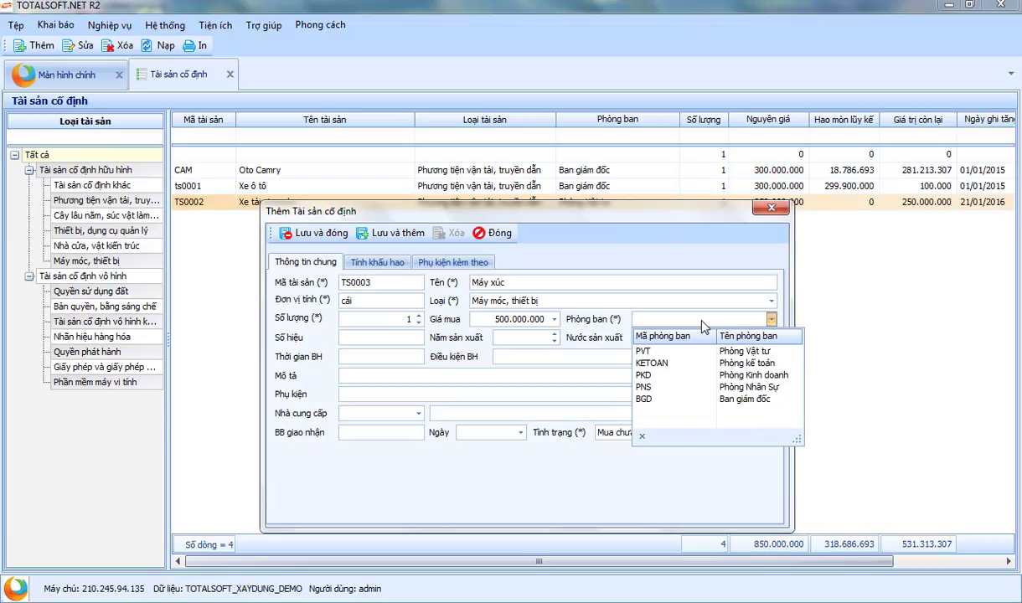
left_click(734, 366)
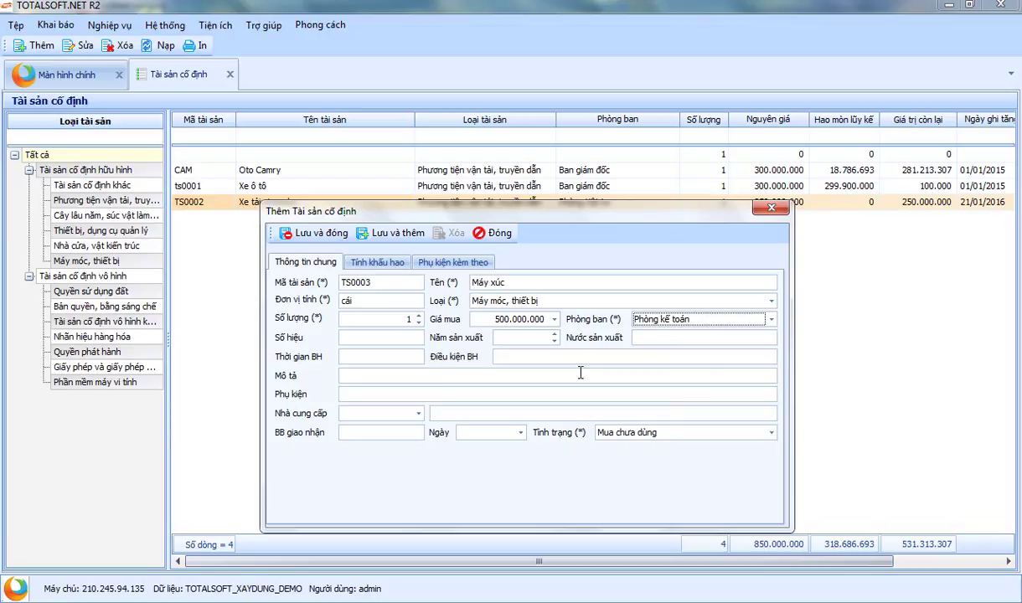
- Review the asset's optional fields and the available status options, keeping the status Mua chưa dùng
left_click(376, 337)
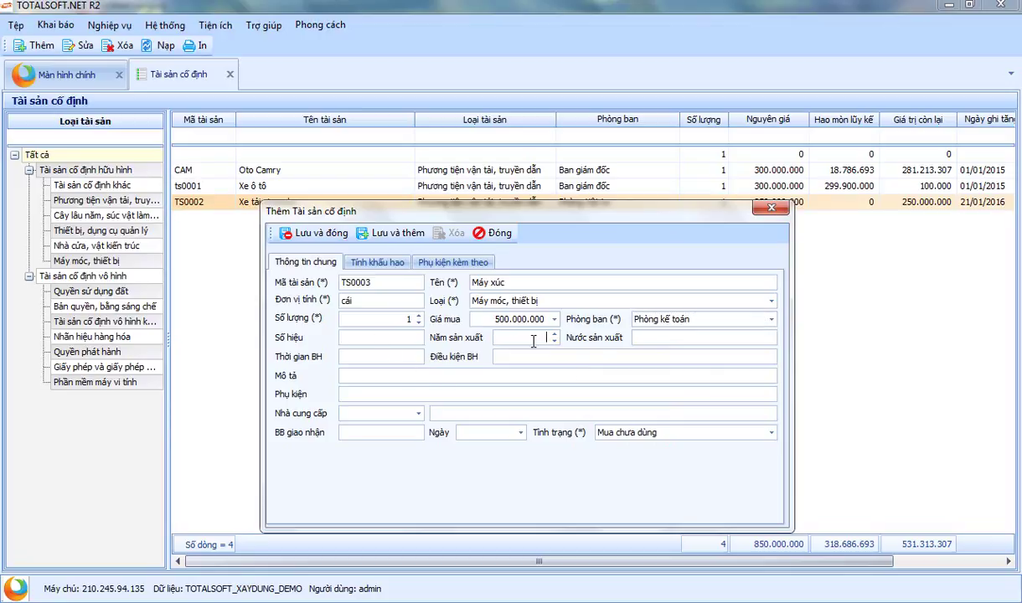
left_click(663, 338)
left_click(370, 394)
left_click(659, 434)
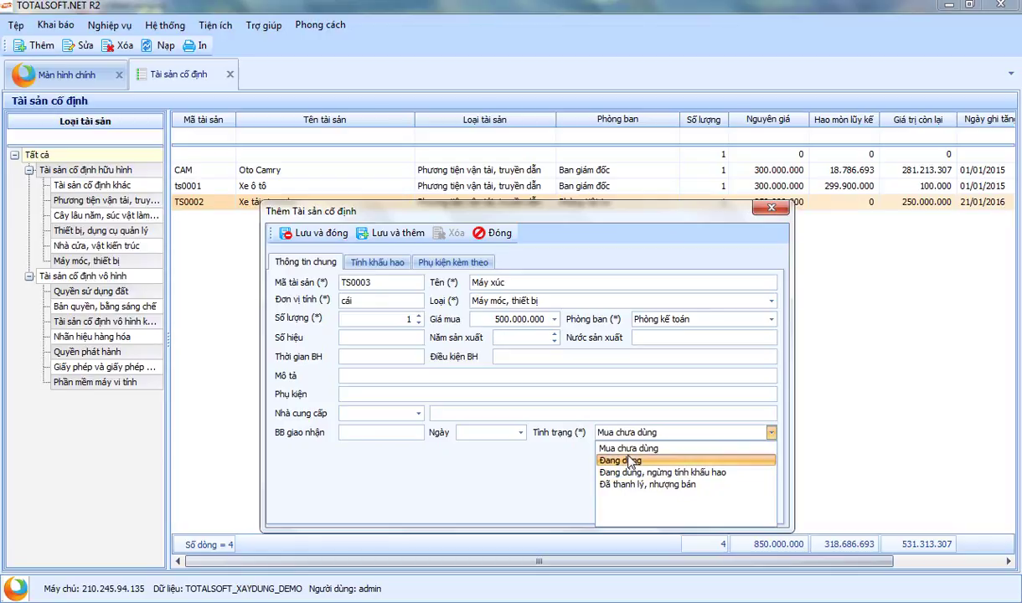
left_click(492, 447)
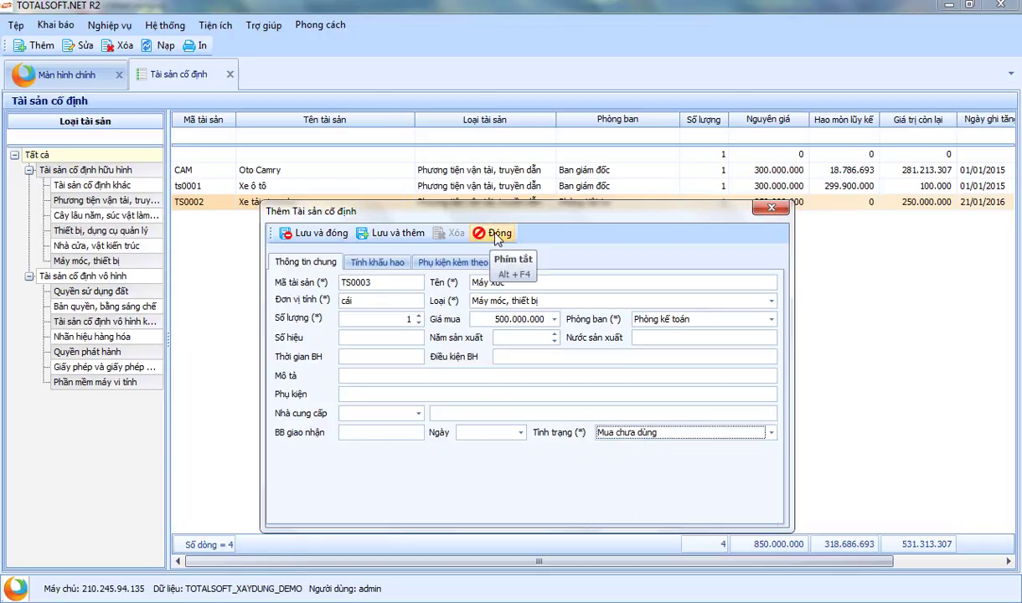
- Open the new asset's depreciation settings (Tính khấu hao) and look over the date fields
left_click(378, 263)
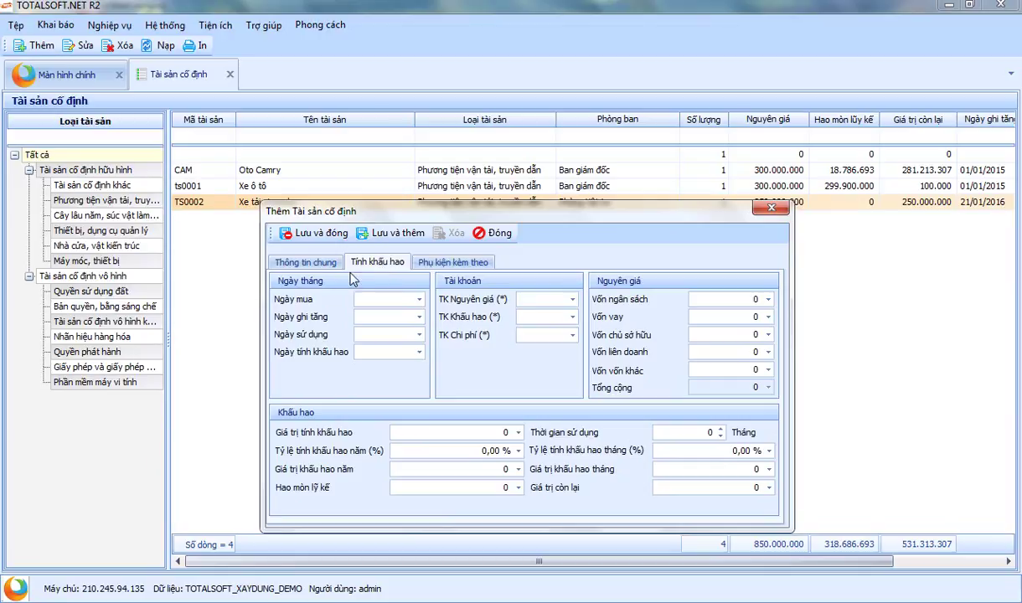
left_click(377, 299)
left_click_drag(502, 212, 469, 222)
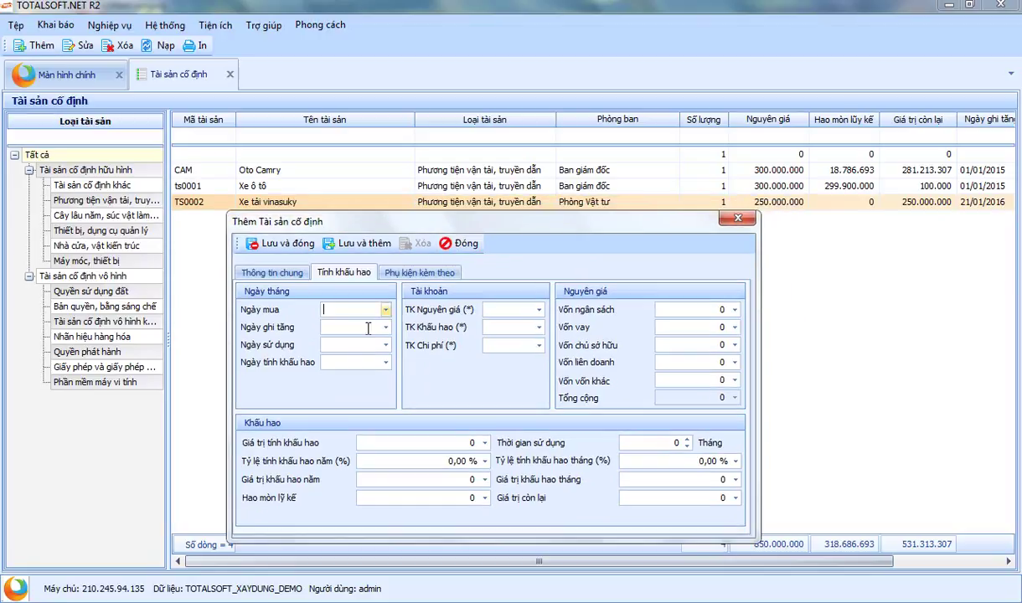
left_click(339, 327)
left_click_drag(446, 220, 473, 182)
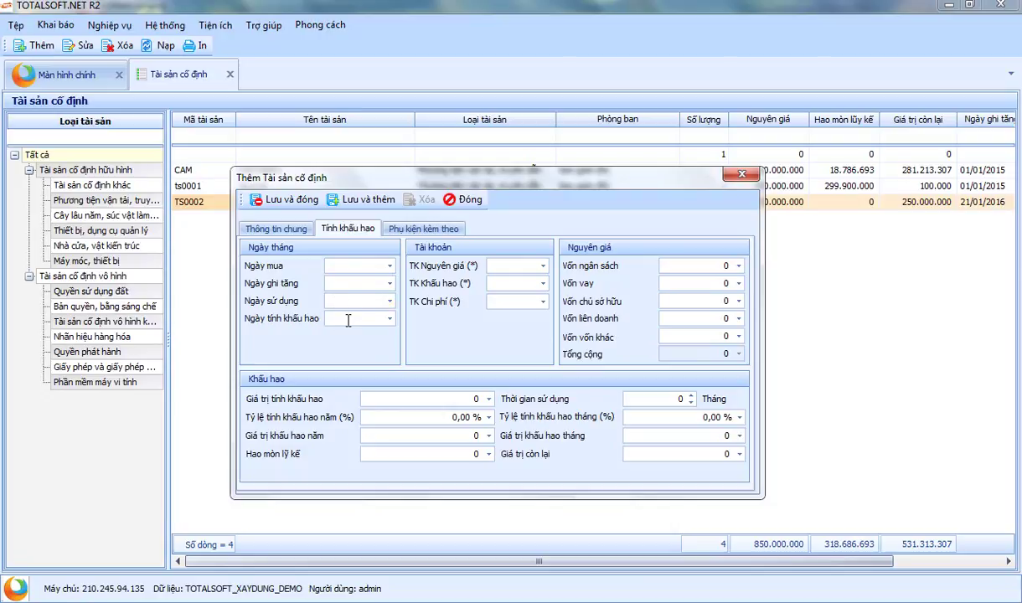
- Set the asset's original cost account to 2112 and its depreciation account to 21412
left_click(498, 268)
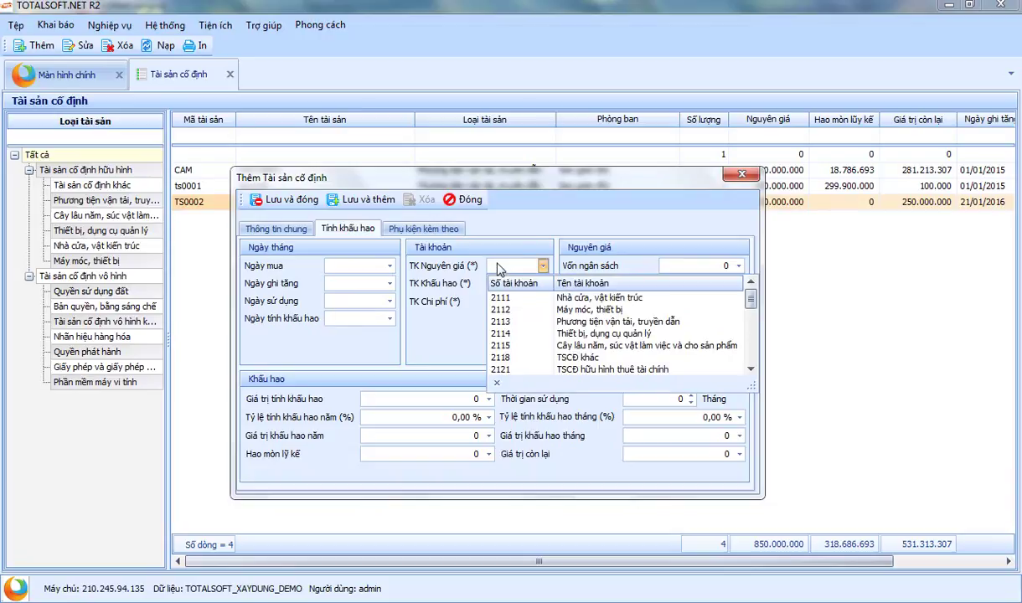
left_click(521, 317)
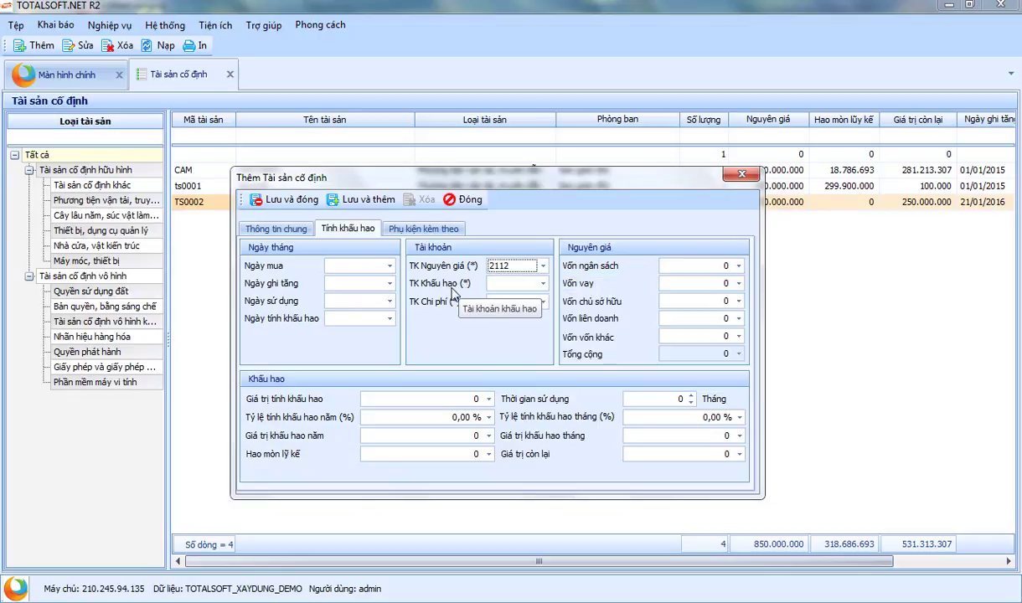
left_click(525, 285)
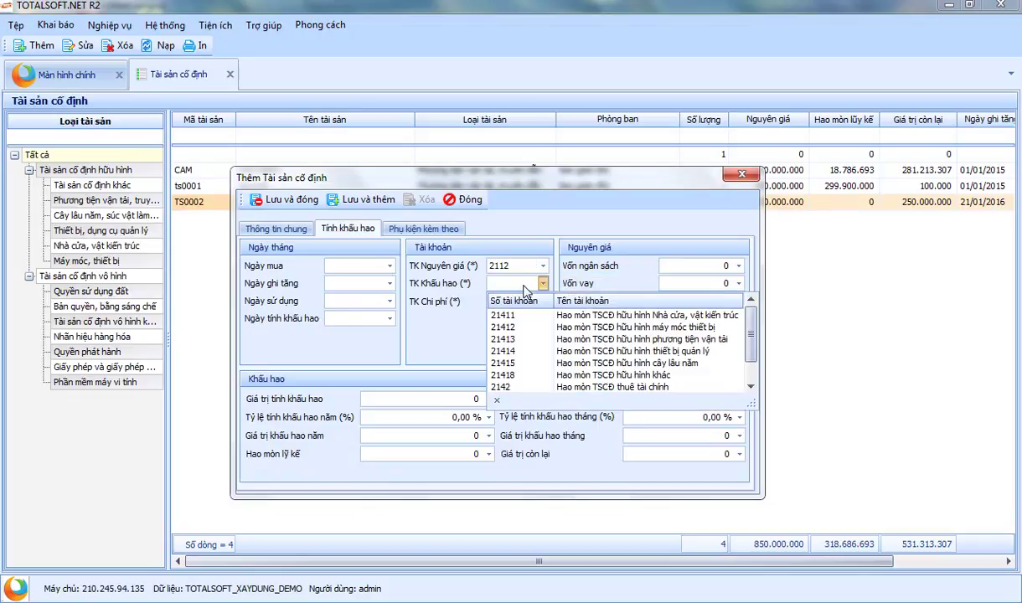
left_click(522, 329)
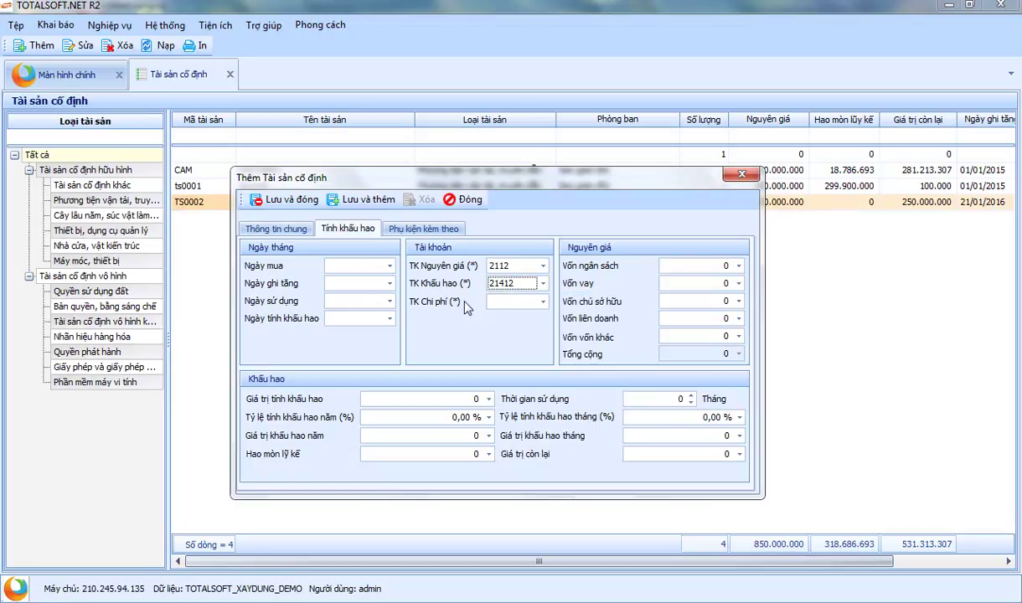
- Set the asset's expense account (TK Chi phí) to 1541
left_click(542, 302)
scroll(565, 368, "down", 5)
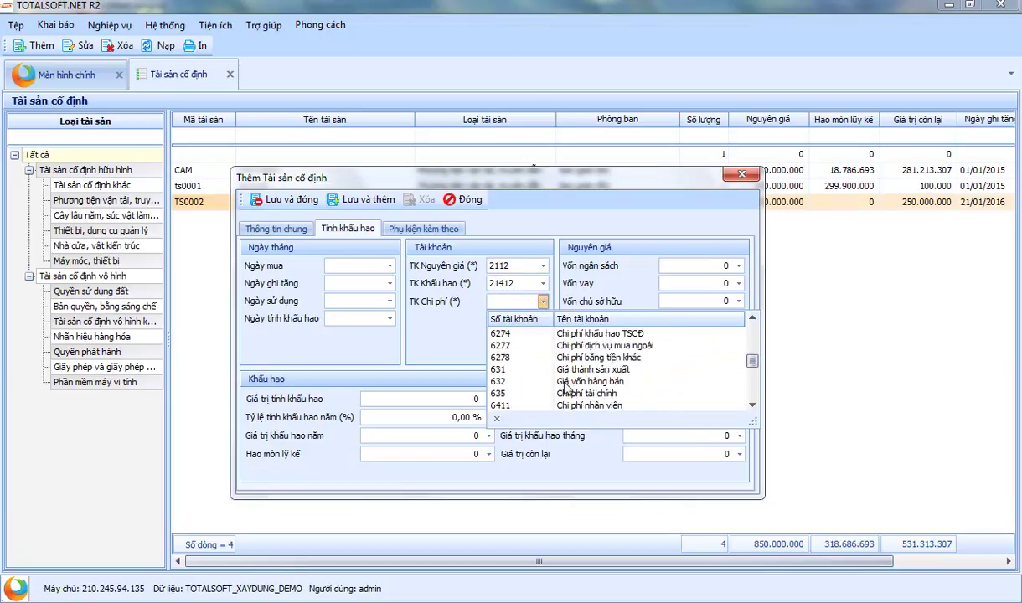
scroll(566, 373, "up", 3)
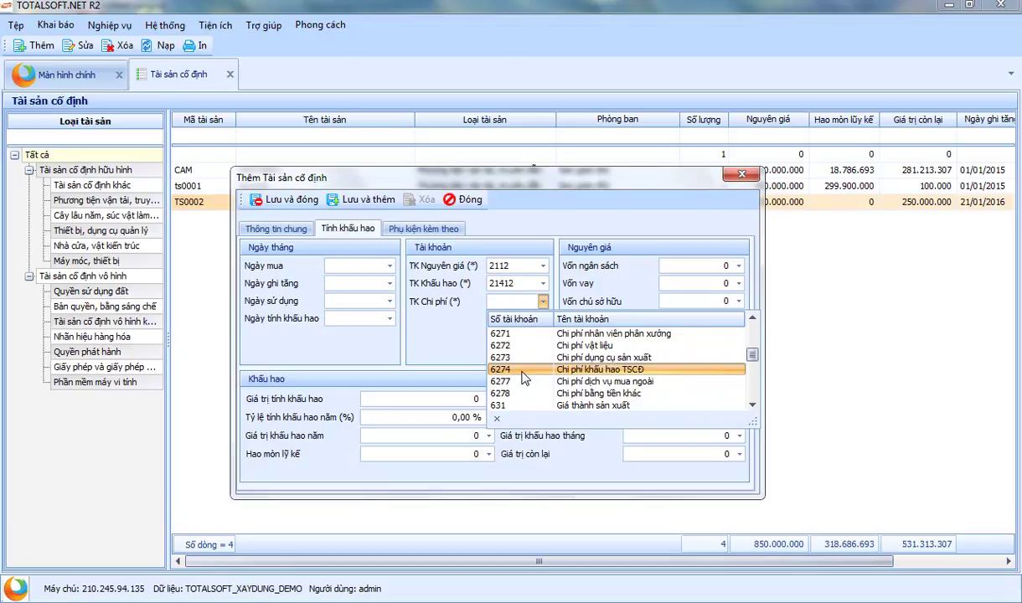
scroll(521, 378, "up", 3)
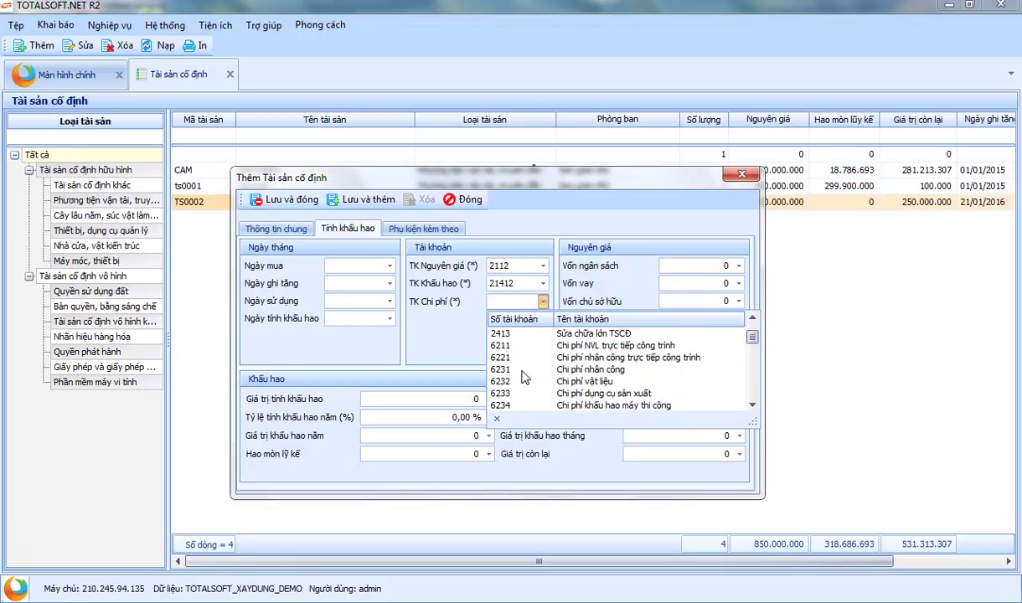
scroll(521, 379, "up", 1)
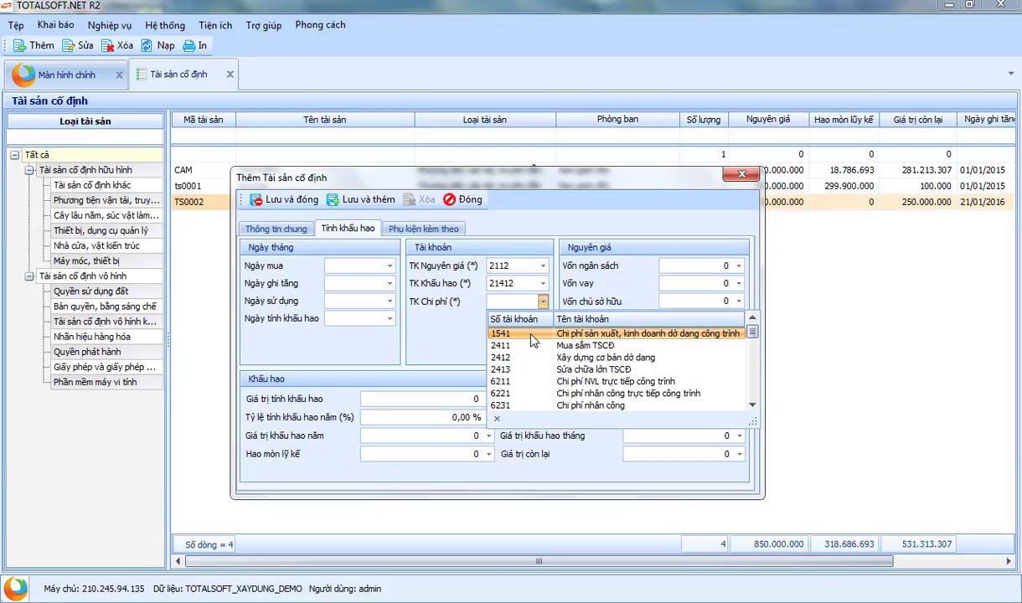
left_click(533, 334)
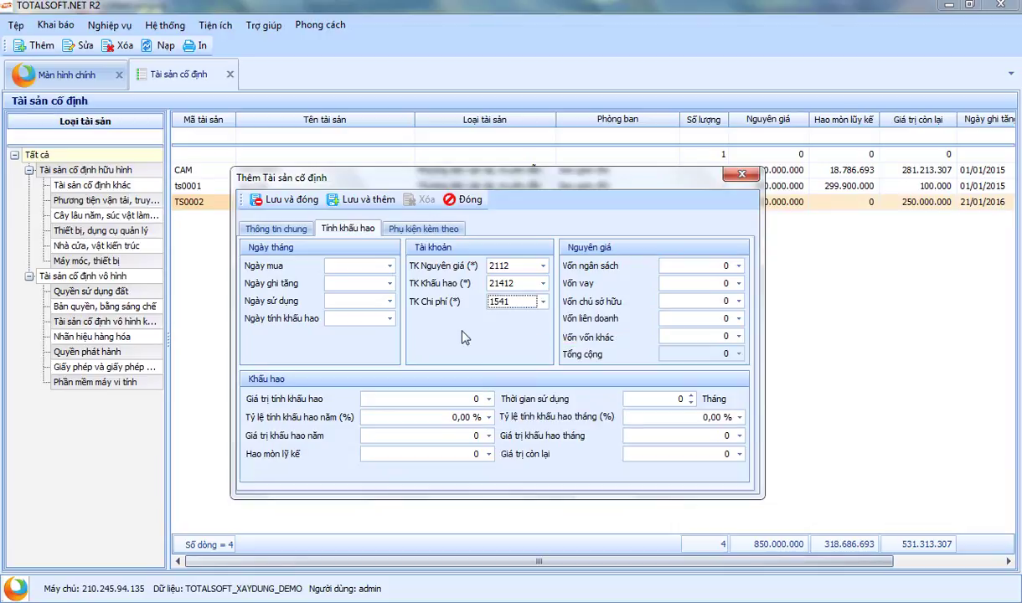
- Enter 500.000.000 as owner's equity (Vốn chủ sở hữu) in the asset's original cost breakdown
left_click(716, 266)
left_click(661, 301)
type("500.000.000")
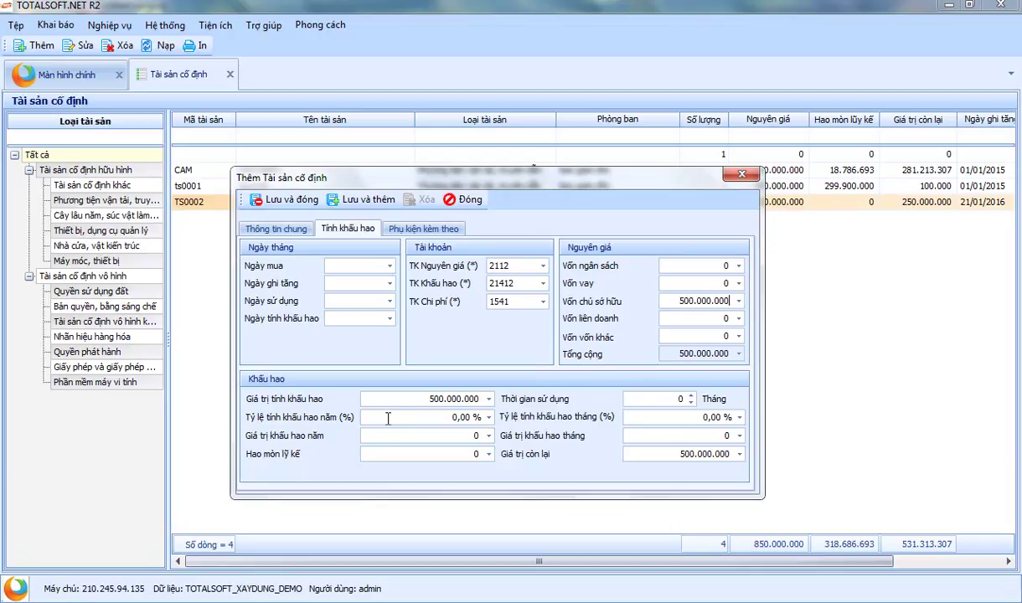
- Set the useful life to 120 months and go through the calculated annual and monthly depreciation rates and amounts
left_click_drag(388, 418, 490, 423)
left_click_drag(392, 399, 488, 403)
left_click_drag(670, 399, 687, 400)
type("12")
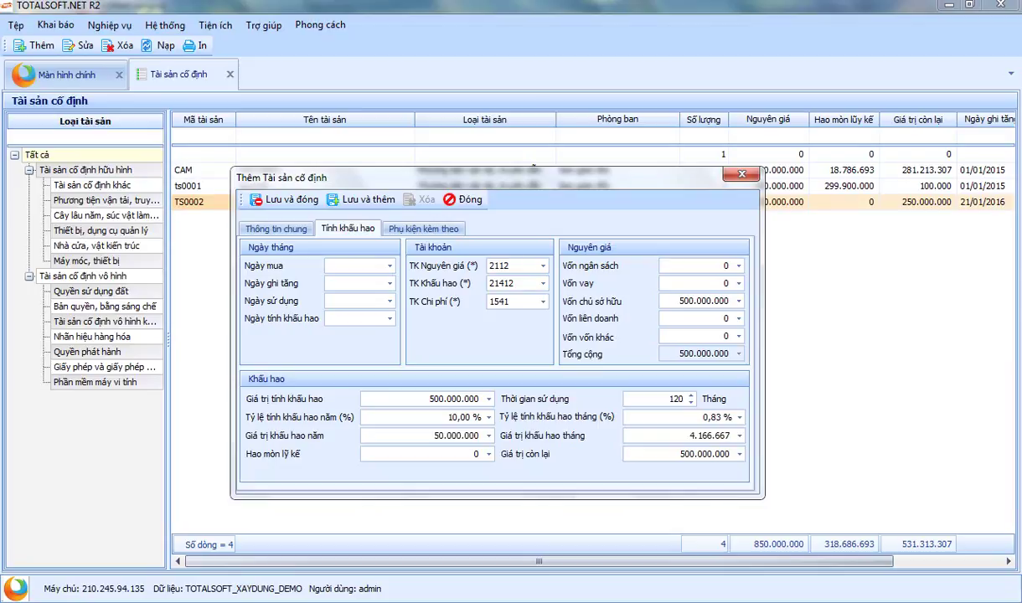
key("Tab")
key("Tab")
key("Tab")
key("Tab")
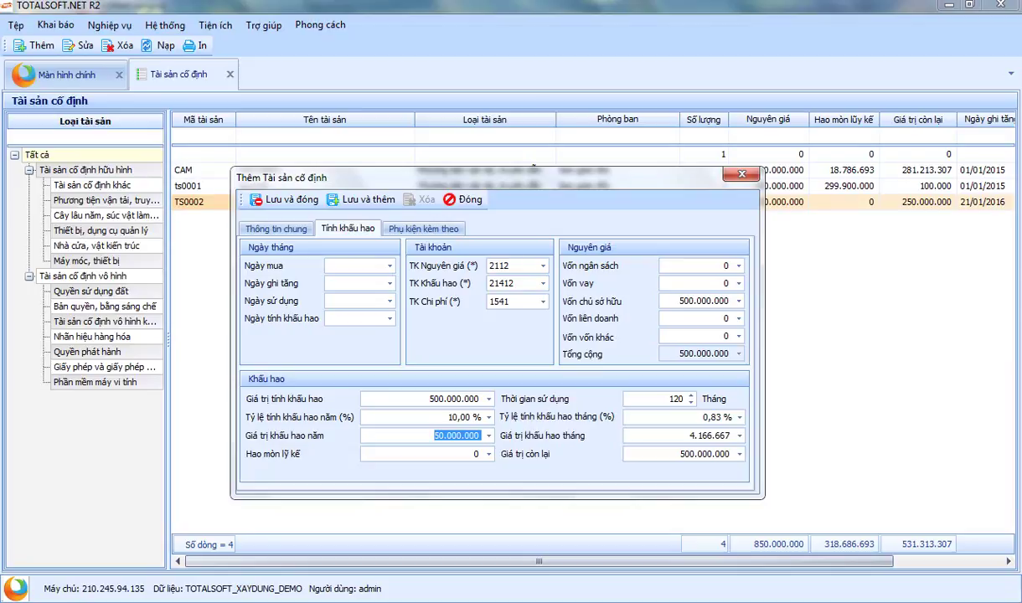
key("Tab")
key("Tab")
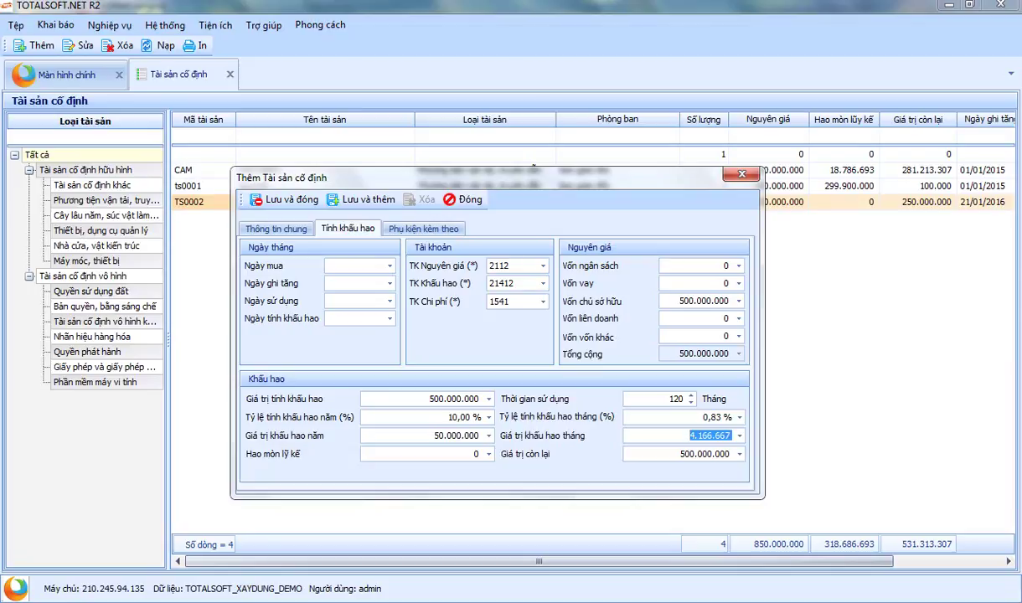
- Check the accumulated depreciation field (Hao mòn lũy kế) against the asset status options (Tình trạng) in the general information
left_click(400, 453)
left_click(272, 227)
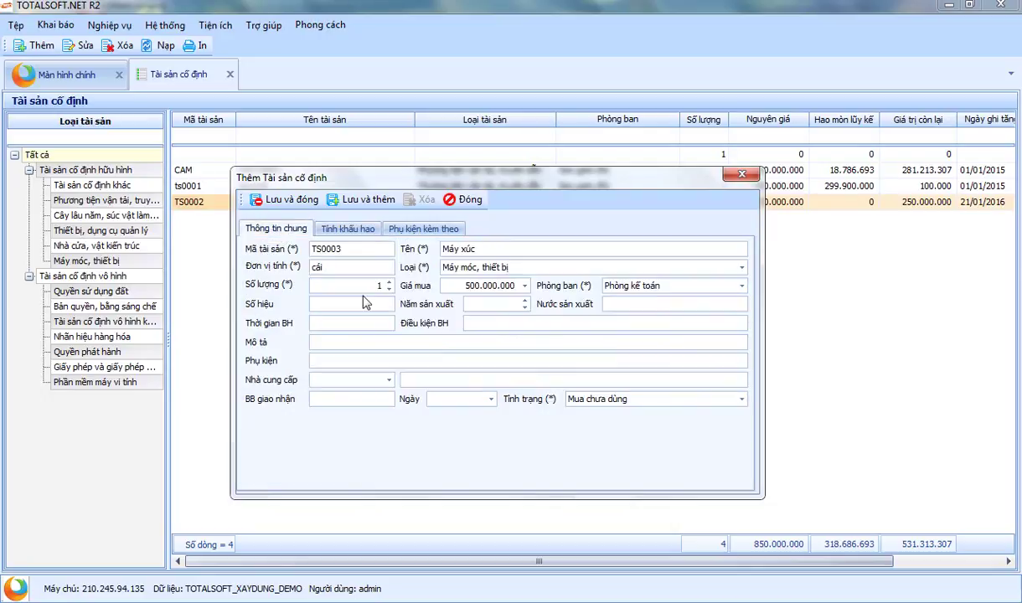
left_click(624, 405)
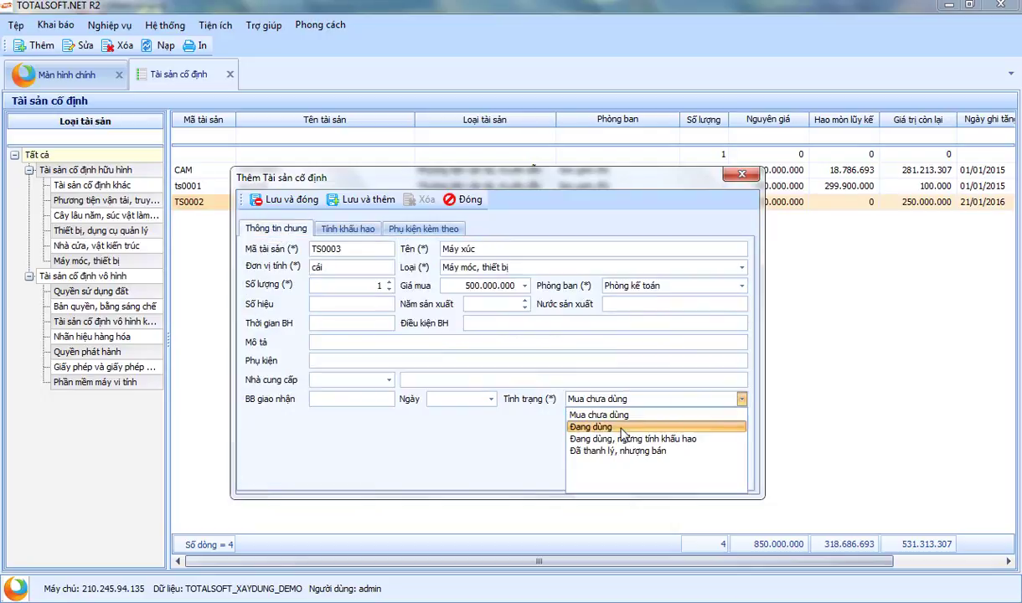
left_click(343, 227)
left_click(474, 454)
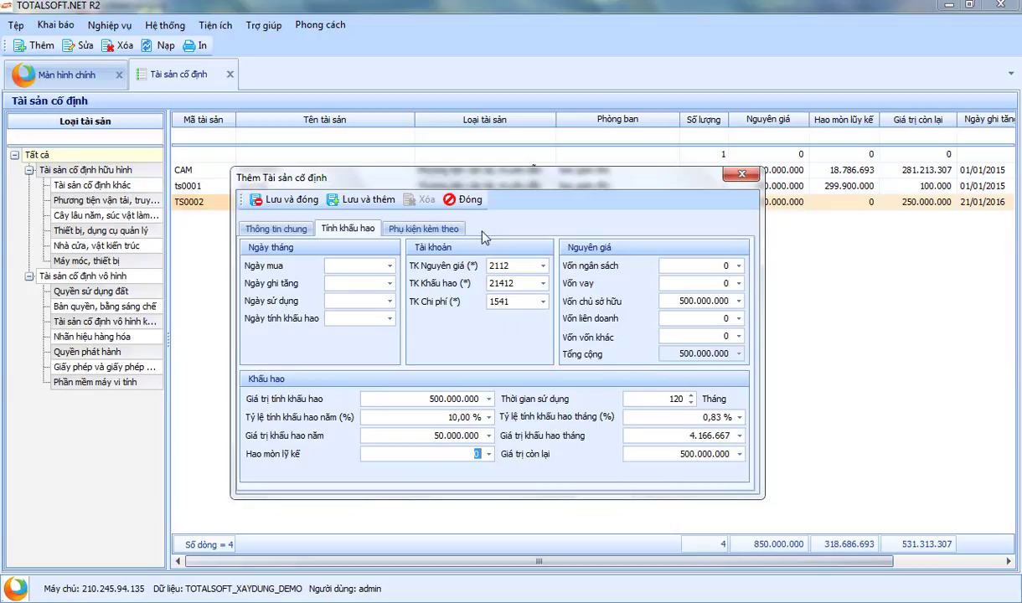
mouse_move(467, 182)
left_mouse_down()
mouse_move(456, 191)
mouse_move(480, 184)
left_mouse_up()
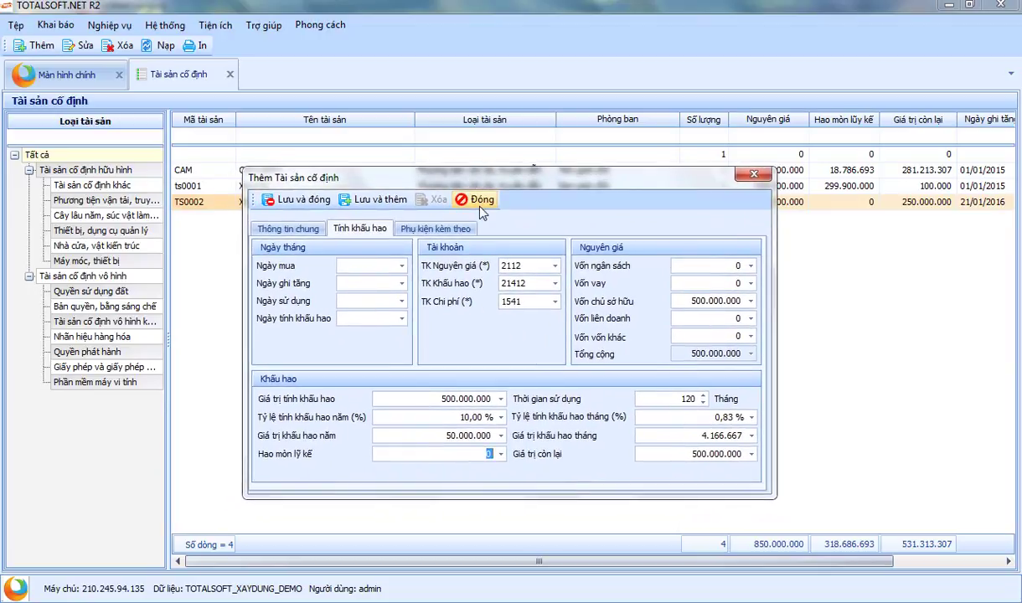
- Go through the name, unit, quantity and value fields of the attached accessories table (Phụ kiện kèm theo)
left_click(432, 232)
left_click(402, 261)
left_click(607, 261)
left_click(672, 262)
left_click(524, 263)
left_click(436, 263)
left_click(562, 263)
left_click(695, 267)
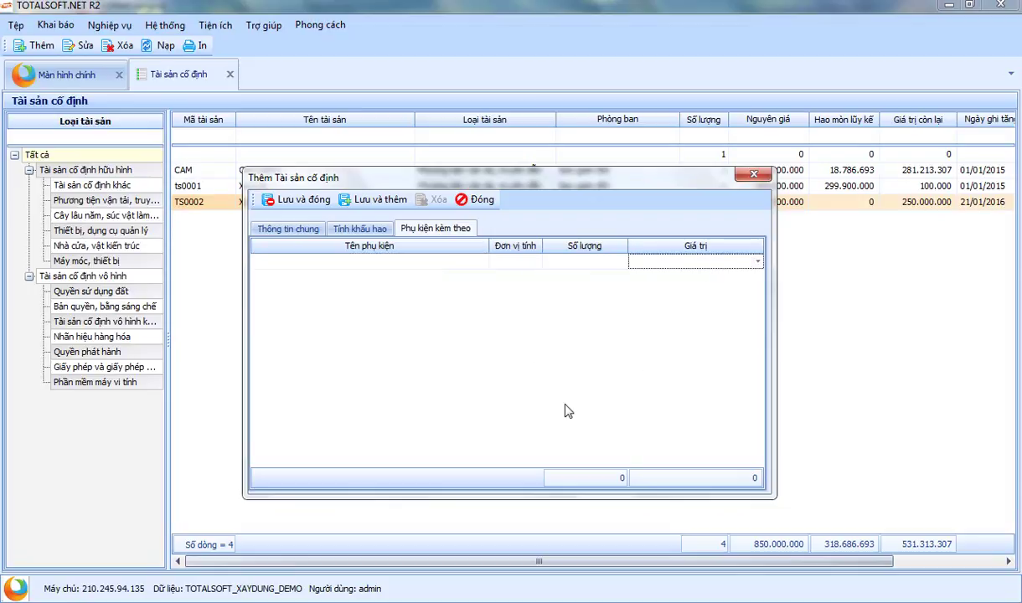
- Save the new asset TS0003 and close its form, and filter the asset list by vehicles (Phương tiện vận tải) and by Máy móc, thiết bị
left_click(287, 228)
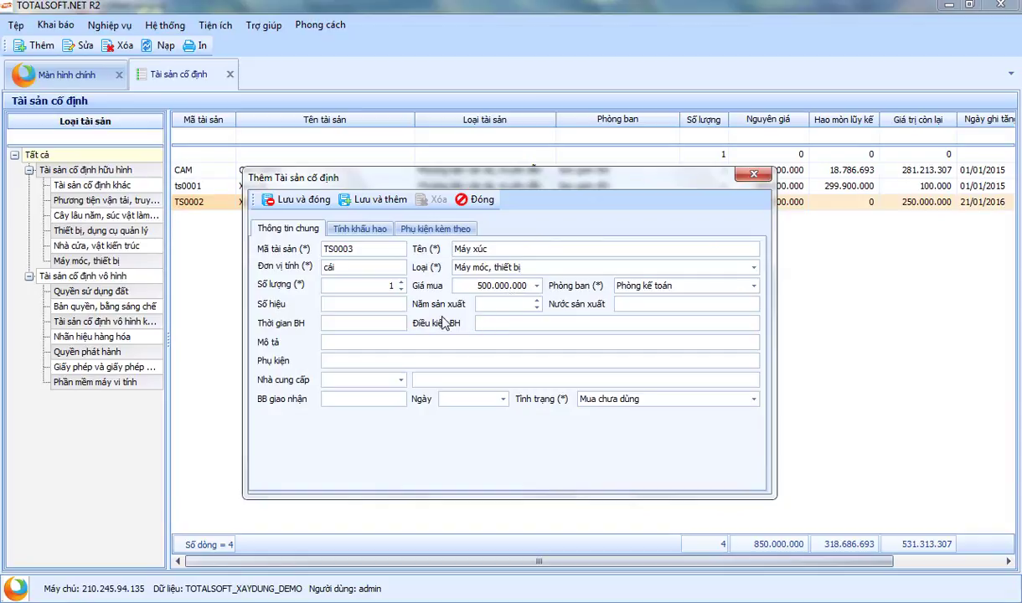
left_click(282, 207)
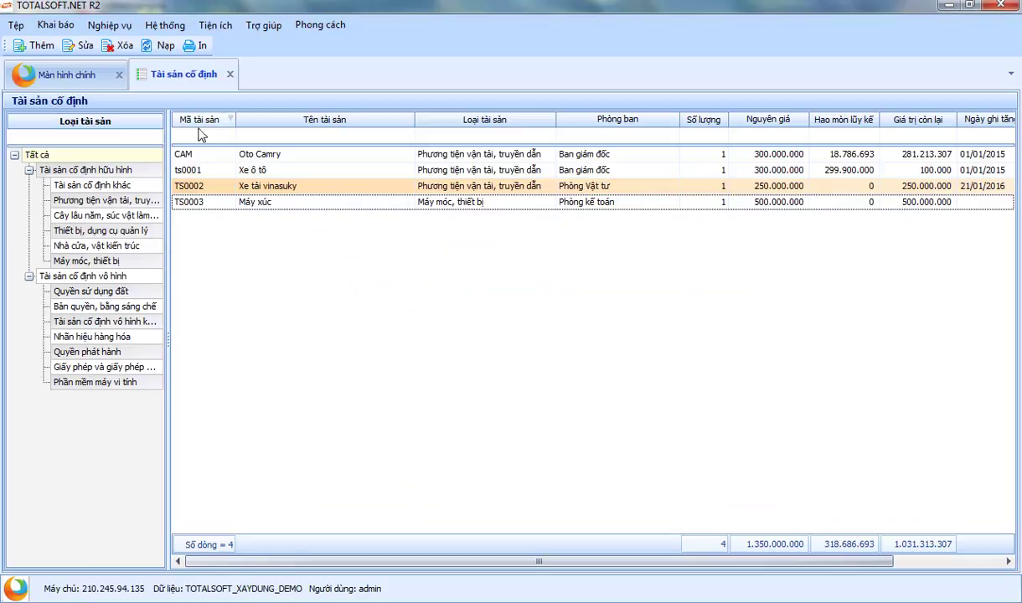
left_click(82, 202)
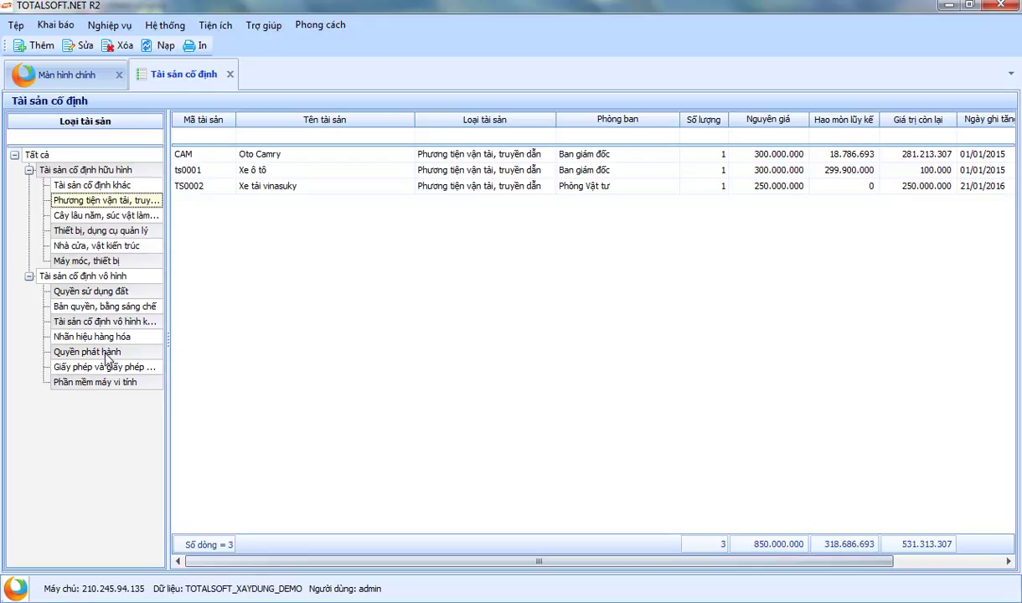
left_click(100, 262)
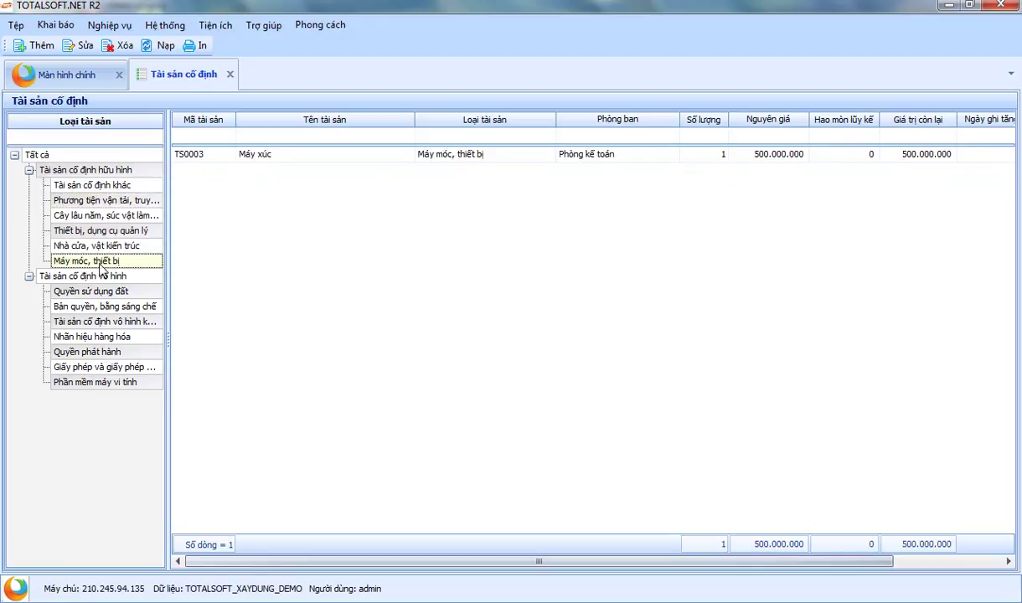